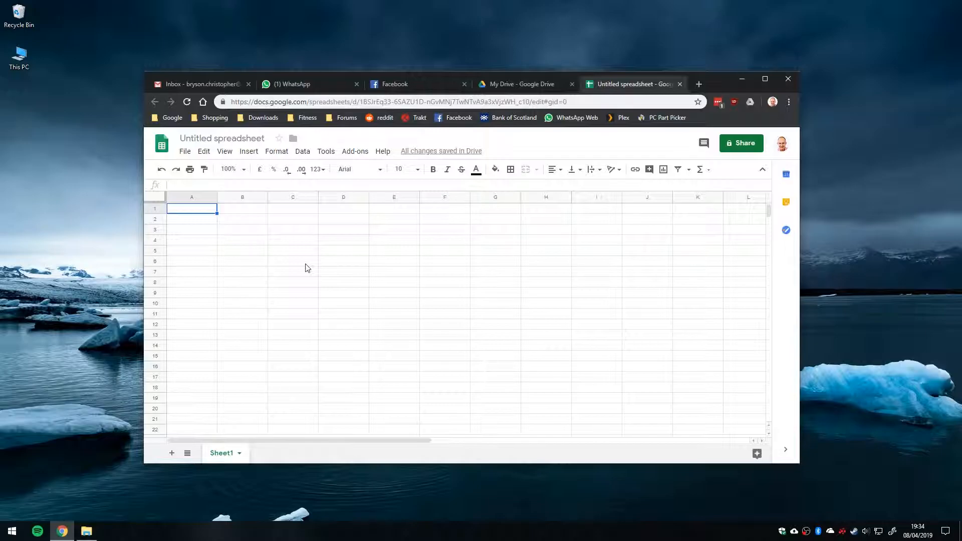
Enter "bonjour" in cell A1 and "wie ghets" in cell A2.
type("banjour")
key("BackSpace")
key("BackSpace")
key("BackSpace")
key("BackSpace")
key("BackSpace")
type("onjour")
key("Return")
type("wie ghets")
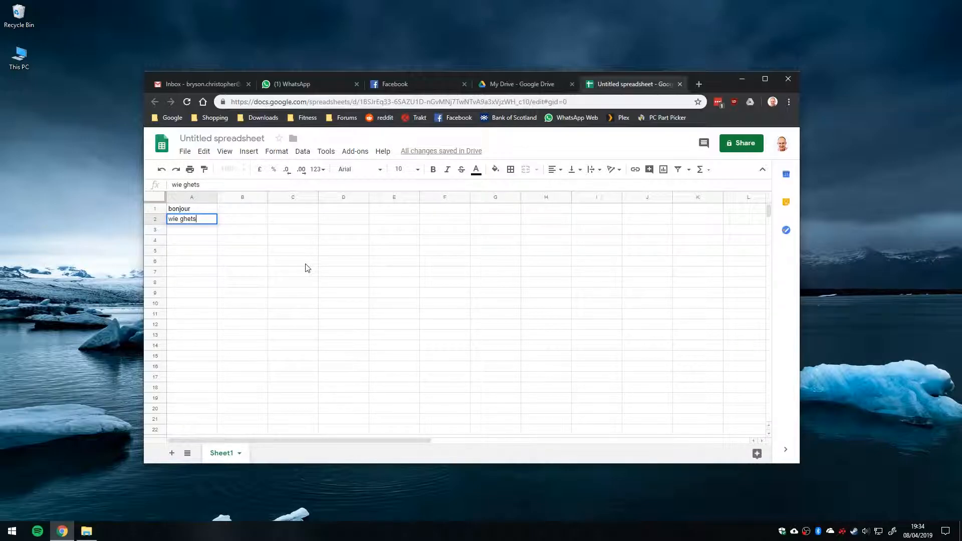
key("Return")
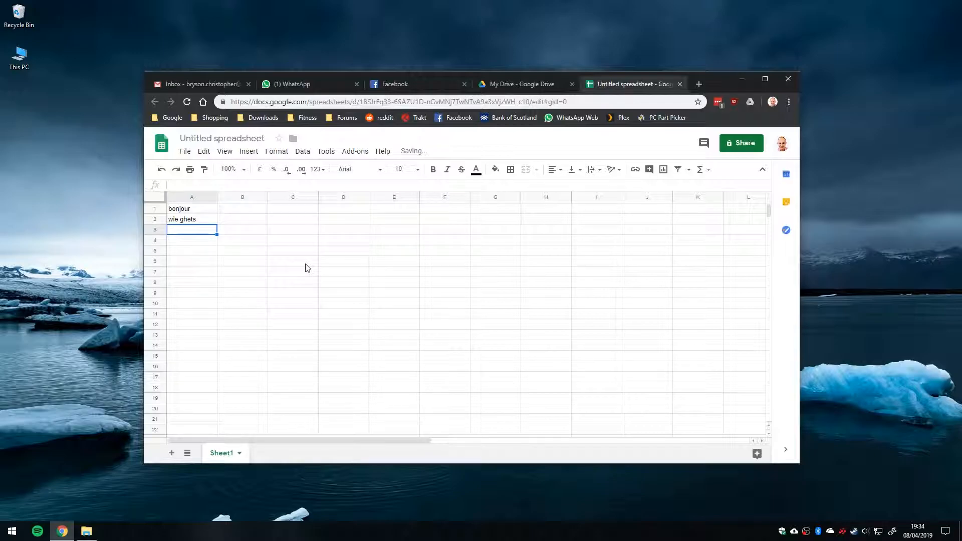
Enter =googletranslate(A1,"fr","en") in cell B1 to translate the French word into English.
left_click(258, 207)
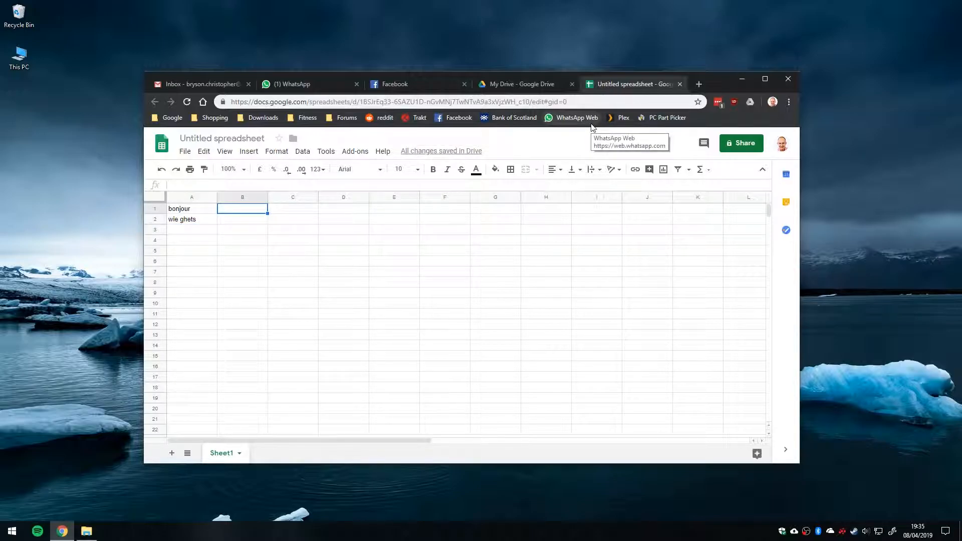
type("=g")
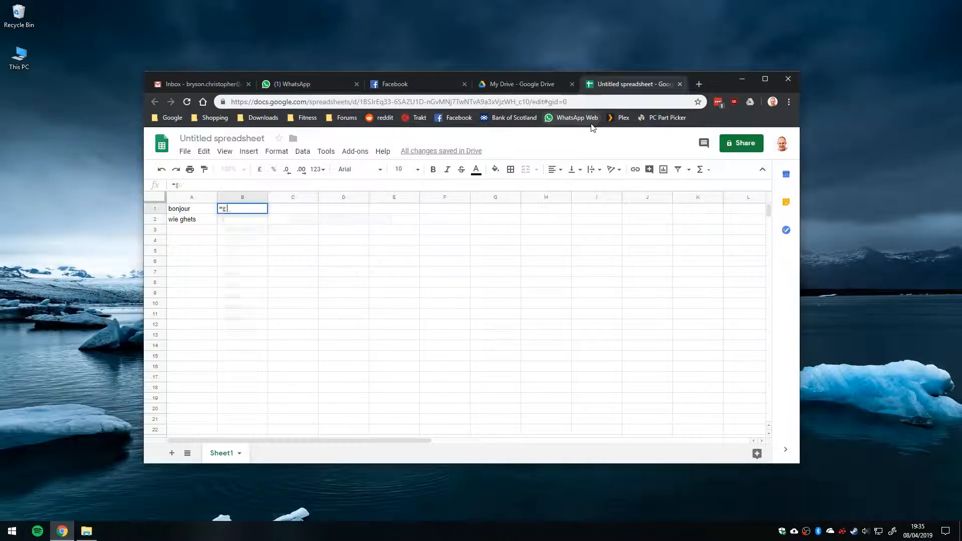
type("oogletranslate(")
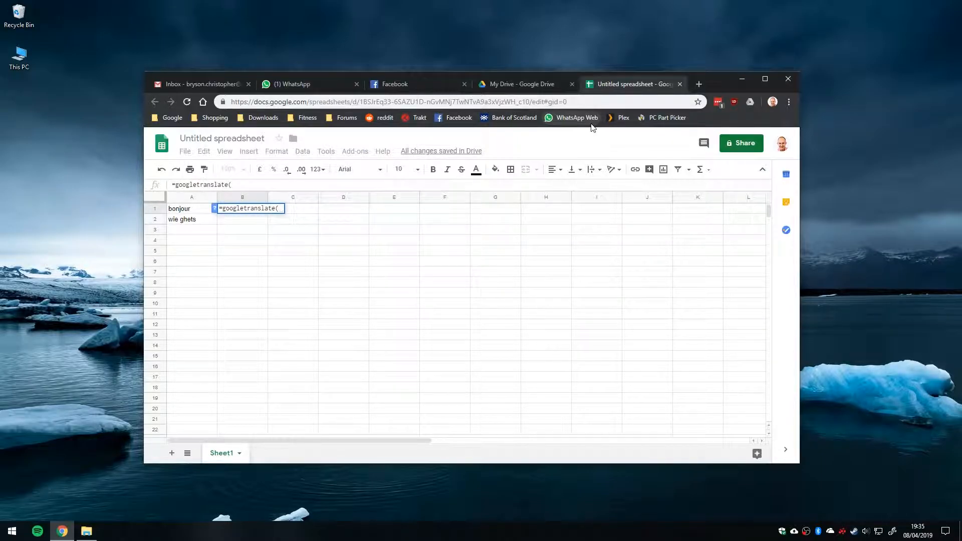
left_click(196, 210)
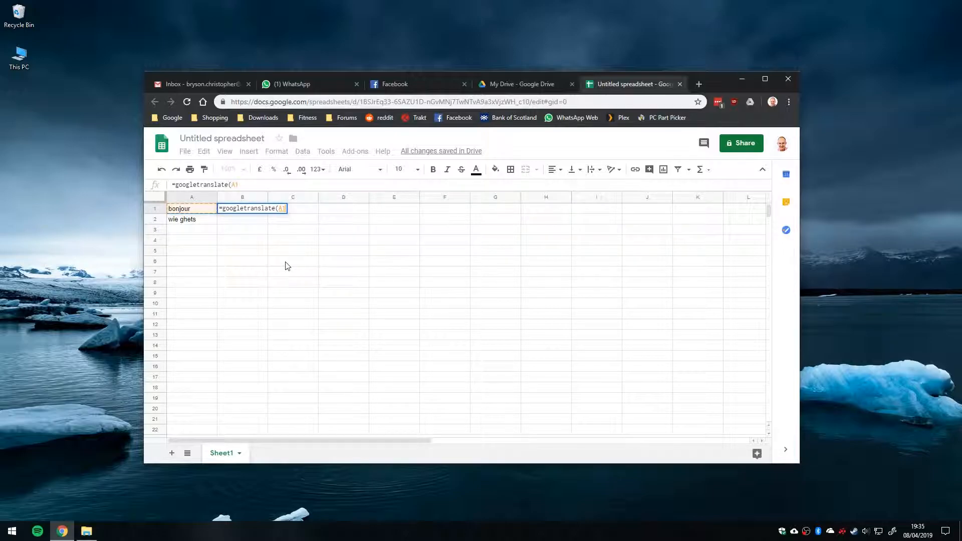
type(",\"fr")
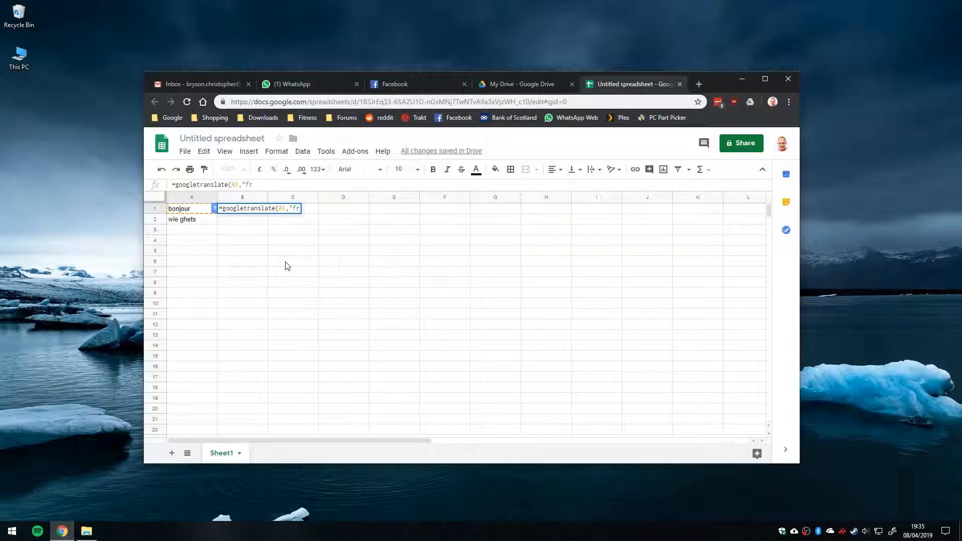
type("\", ")
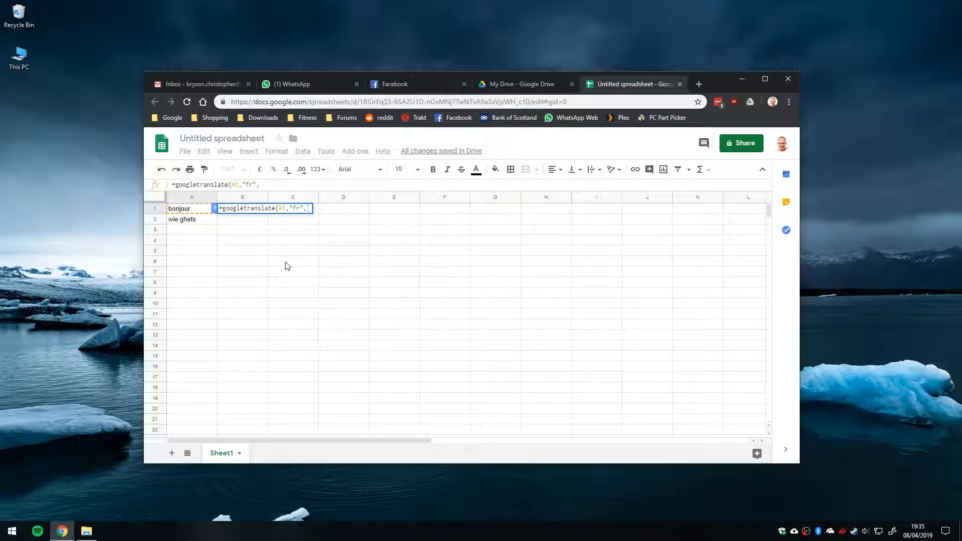
type("\"")
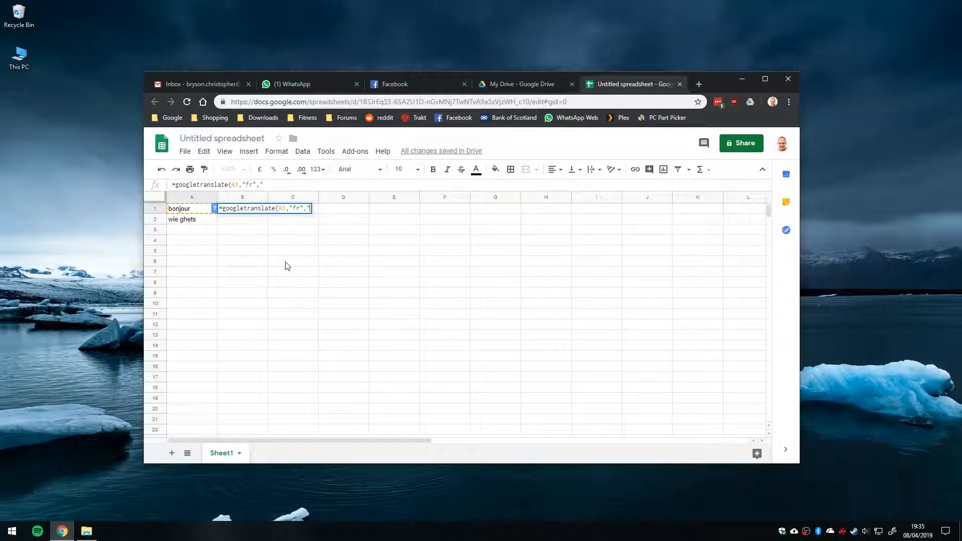
type("en\")")
key("Return")
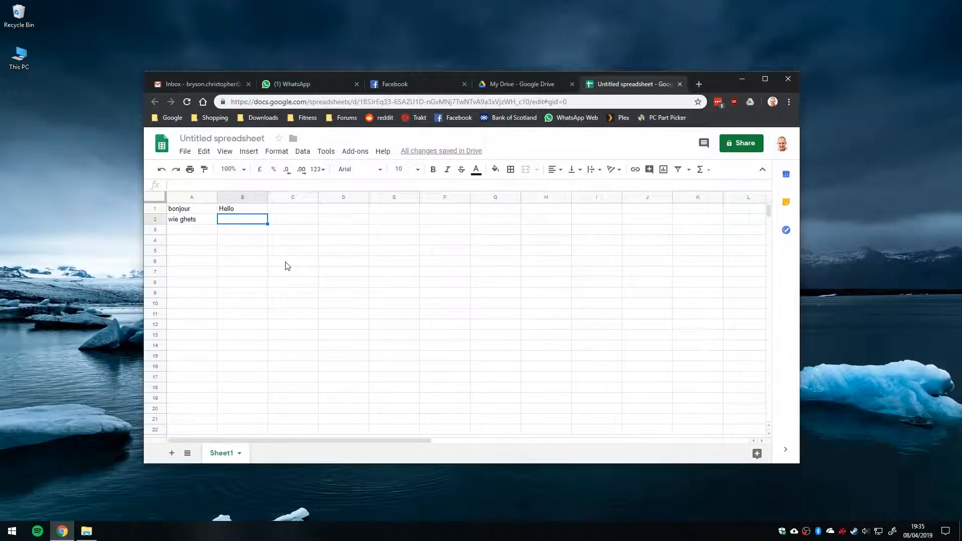
Change the target language code in B1's translation formula to "de".
key("Up")
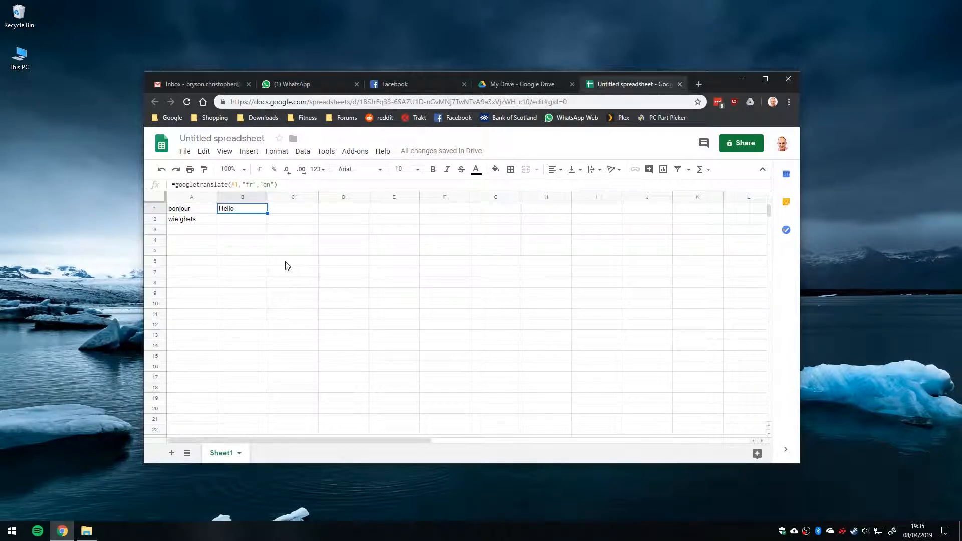
left_click(266, 184)
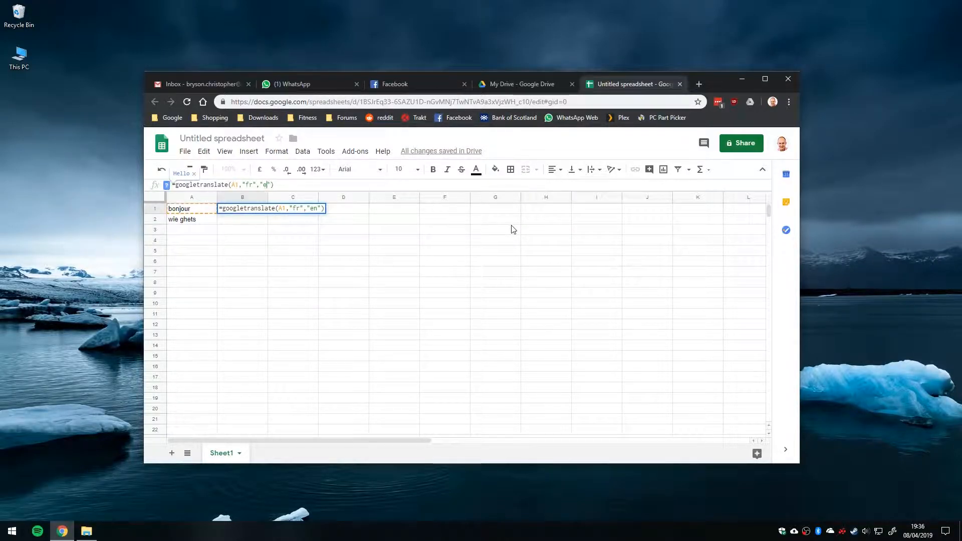
key("Right")
key("BackSpace")
key("BackSpace")
type("de")
key("Return")
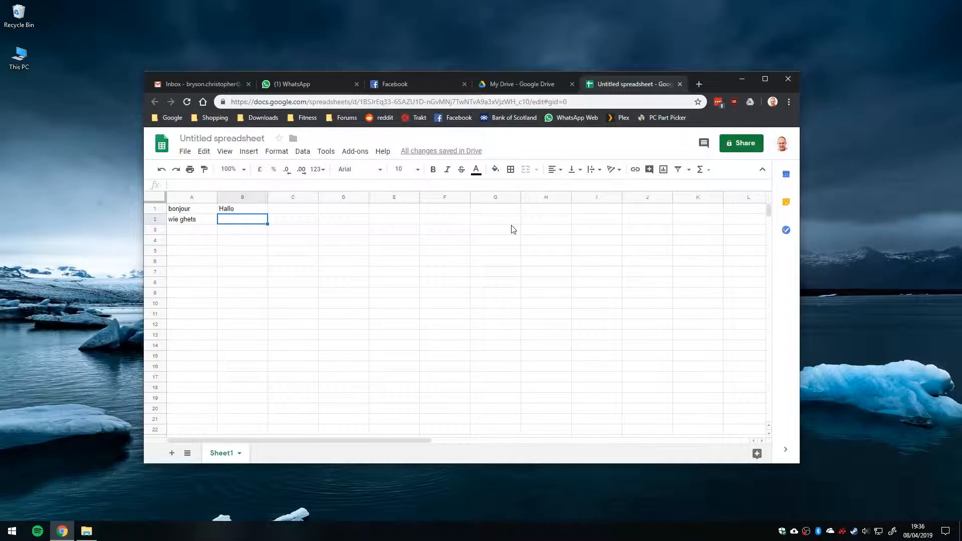
Enter =googletranslate(A2,"de","en") in cell B2 to translate the German phrase into English, and select that cell.
type("=googletrn")
key("BackSpace")
type("anslate")
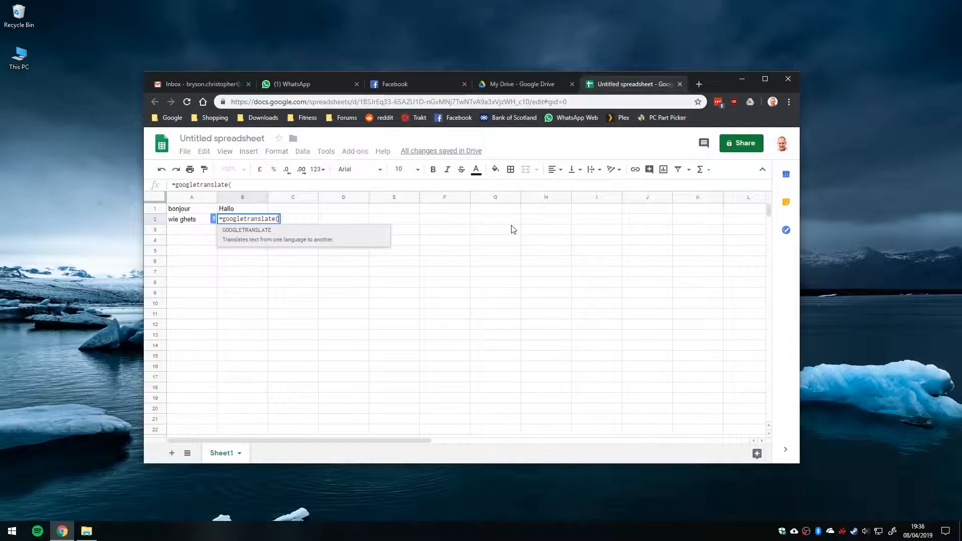
type("(")
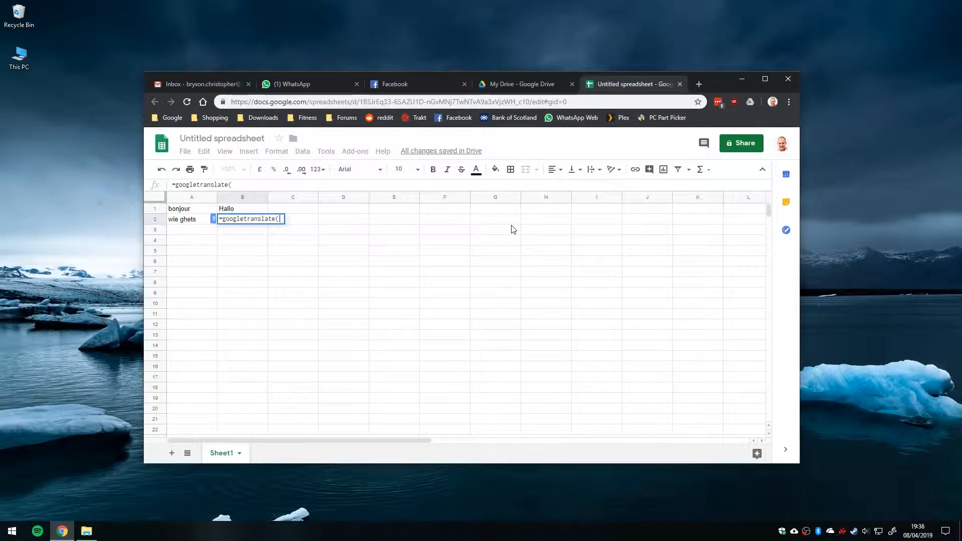
left_click(193, 221)
type(",\"de")
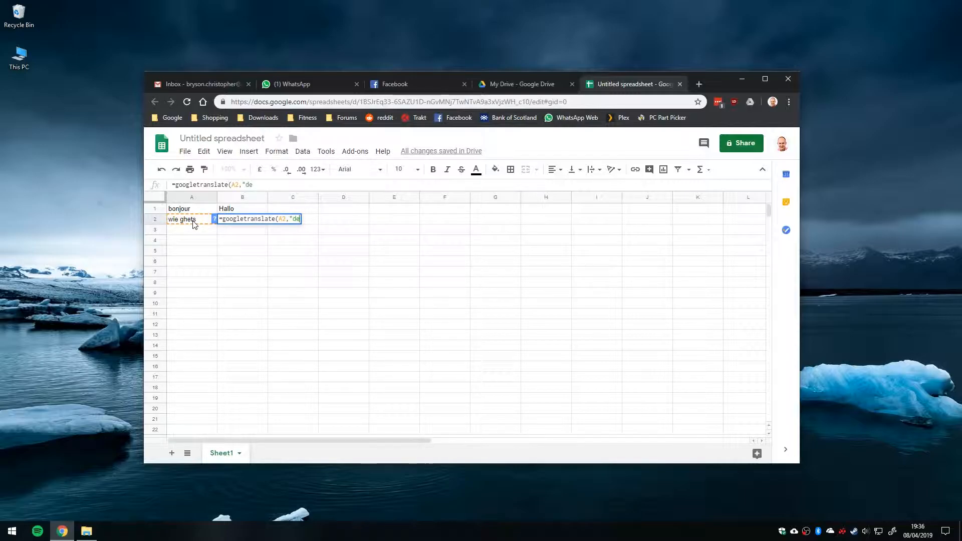
type("\",\"en")
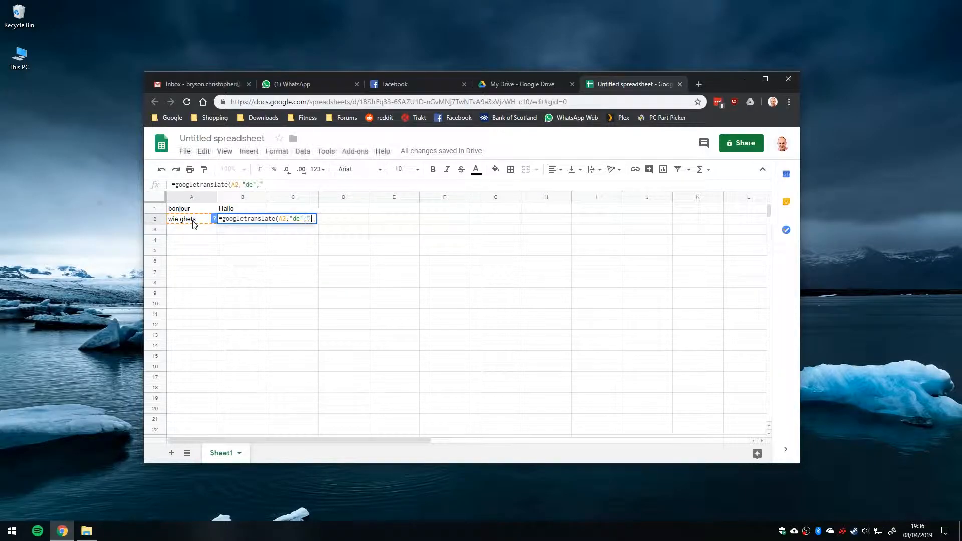
type("\"")
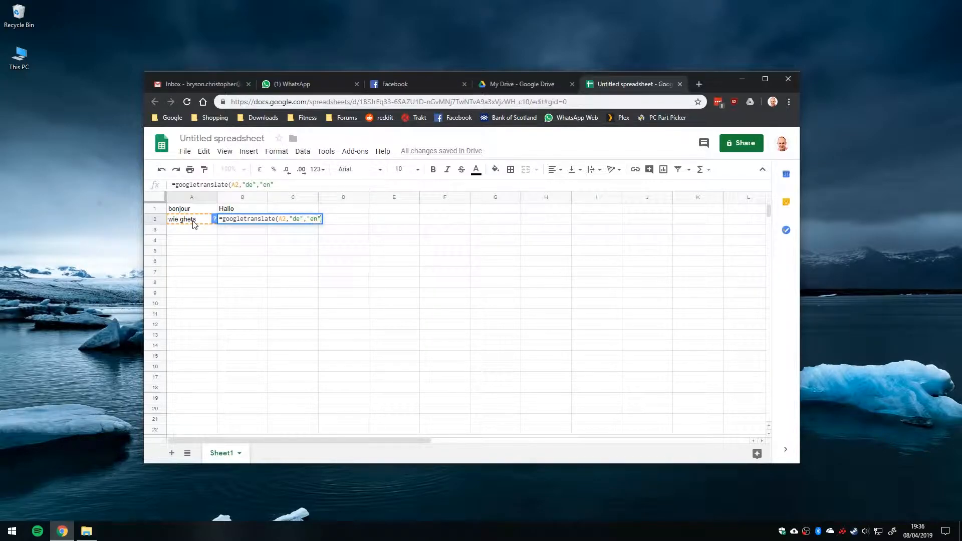
type(")")
key("Return")
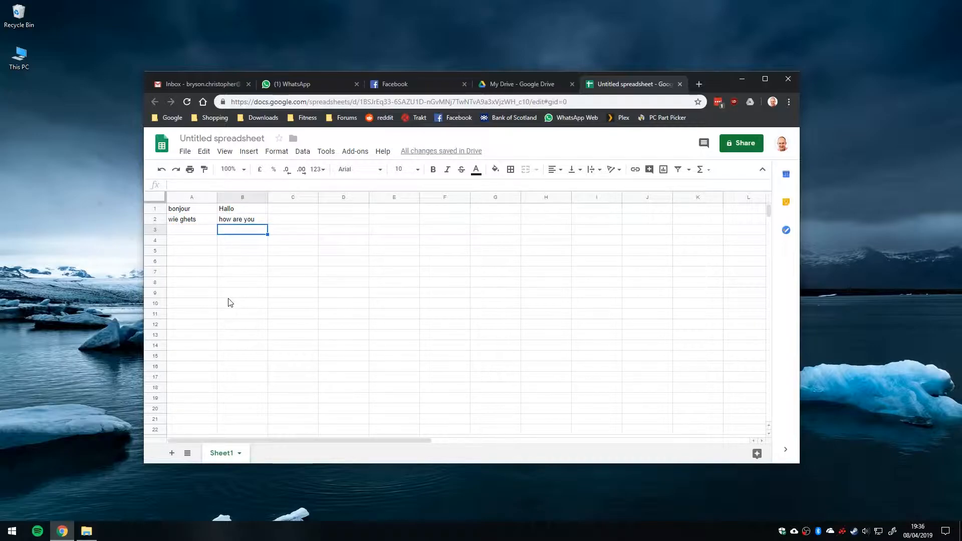
left_click(246, 220)
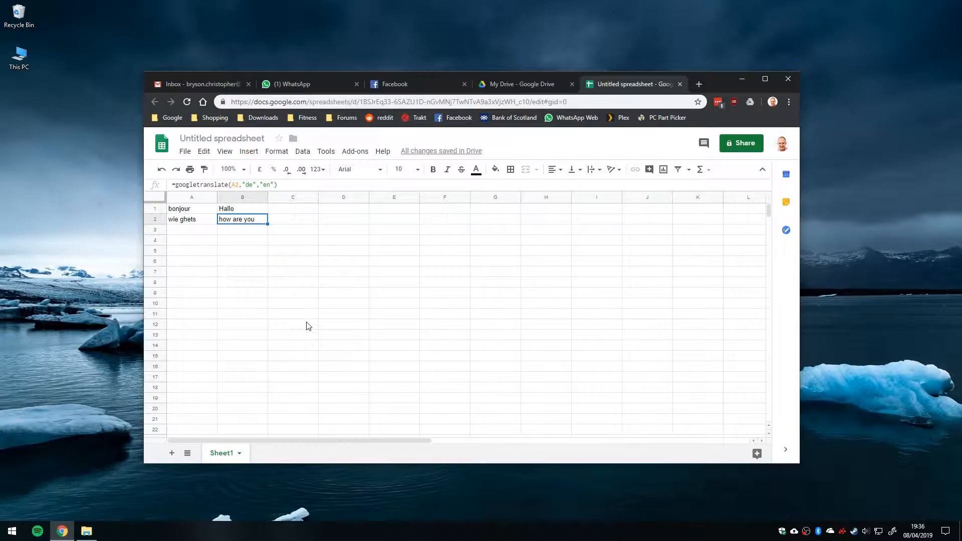
Search the web in a new tab for "iso language code two letter" and open the SitePoint result, blocking its notifications.
left_click(698, 84)
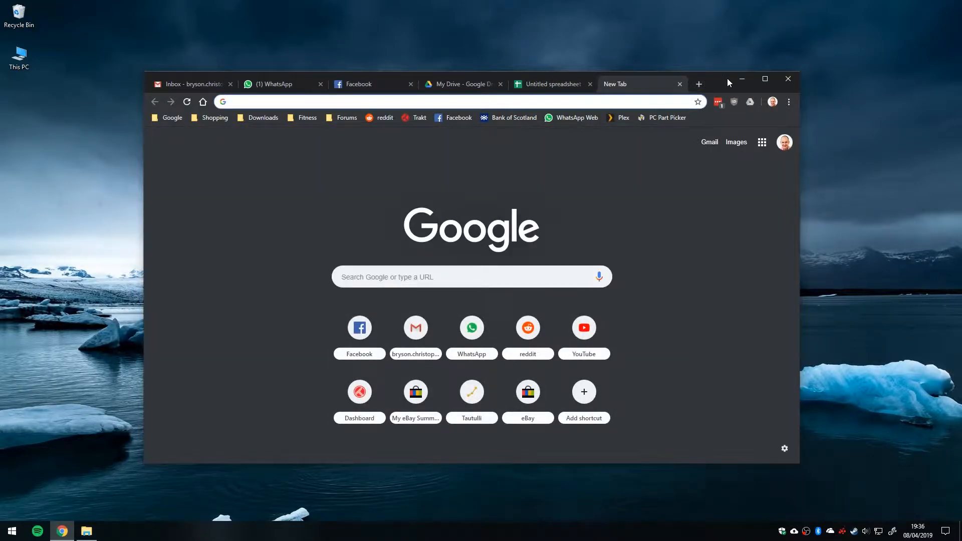
type("iso ")
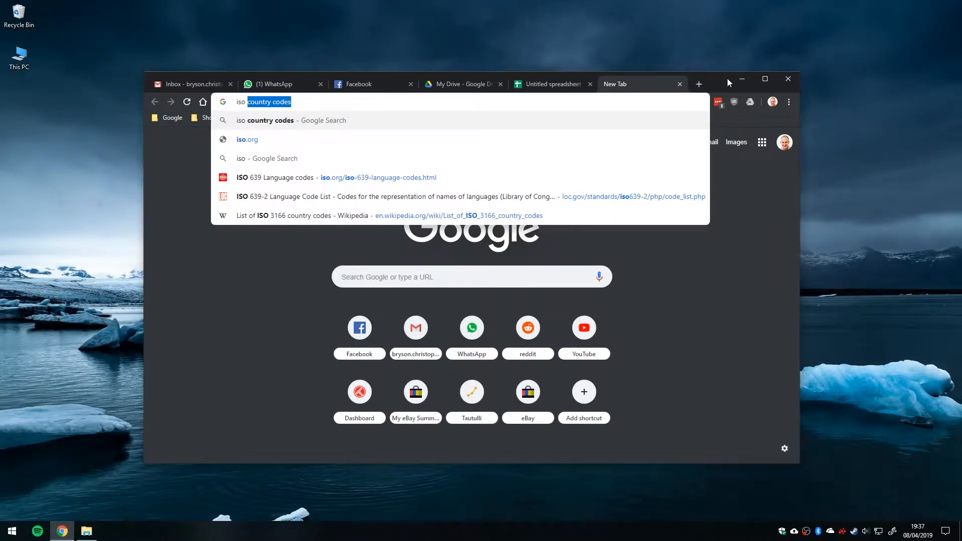
type("language code two lette")
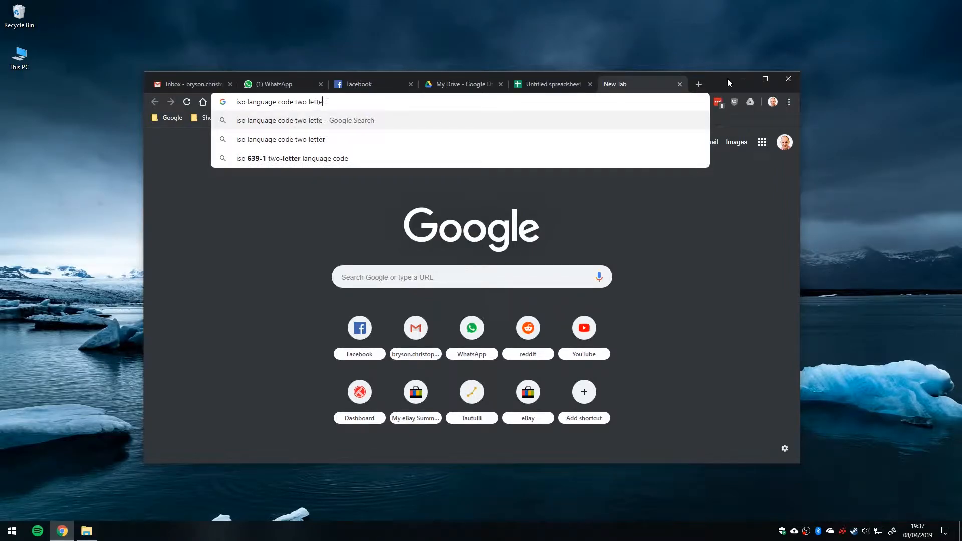
type("r")
key("Return")
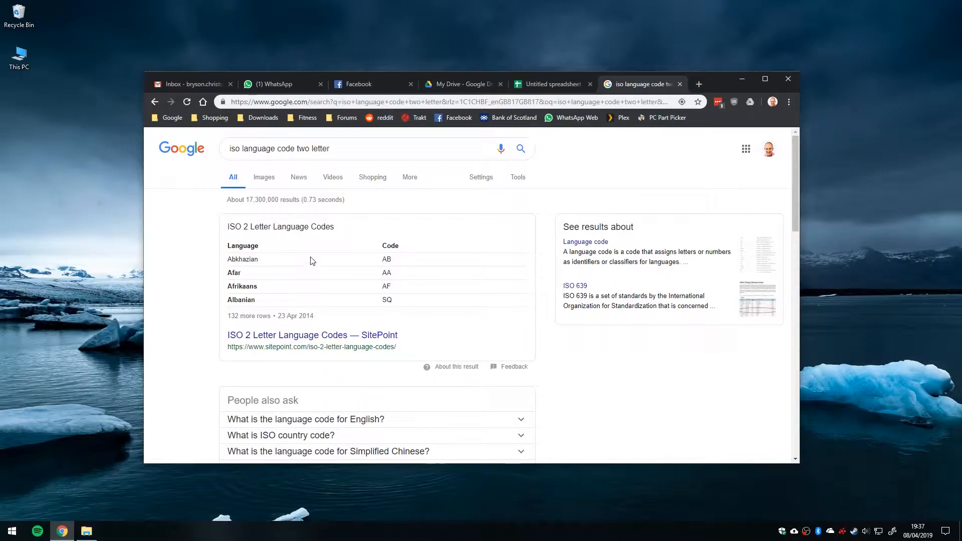
left_click(271, 336)
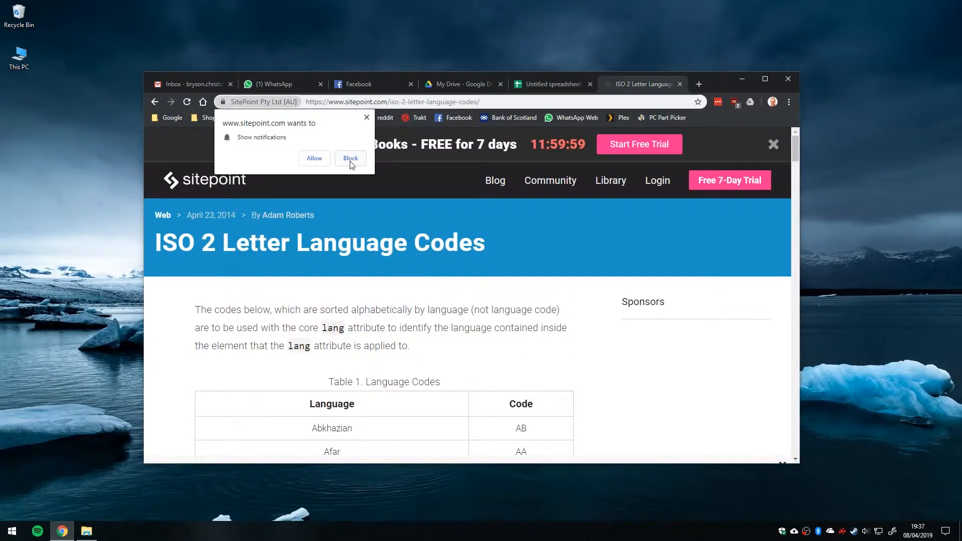
left_click(351, 158)
Look through the table of two-letter language codes and return to the untitled spreadsheet.
scroll(471, 321, "down", 6)
scroll(527, 301, "down", 10)
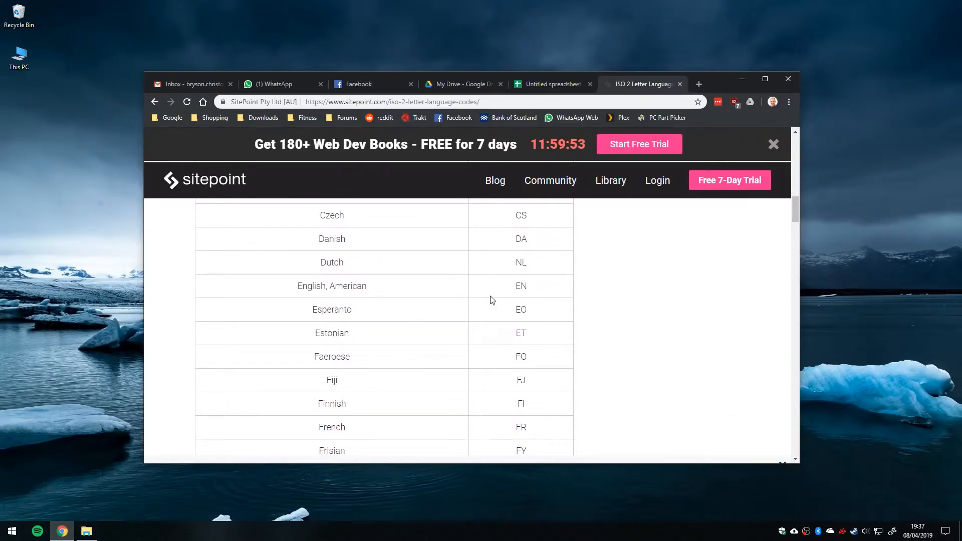
scroll(545, 357, "down", 5)
scroll(547, 355, "up", 20)
scroll(542, 353, "down", 3)
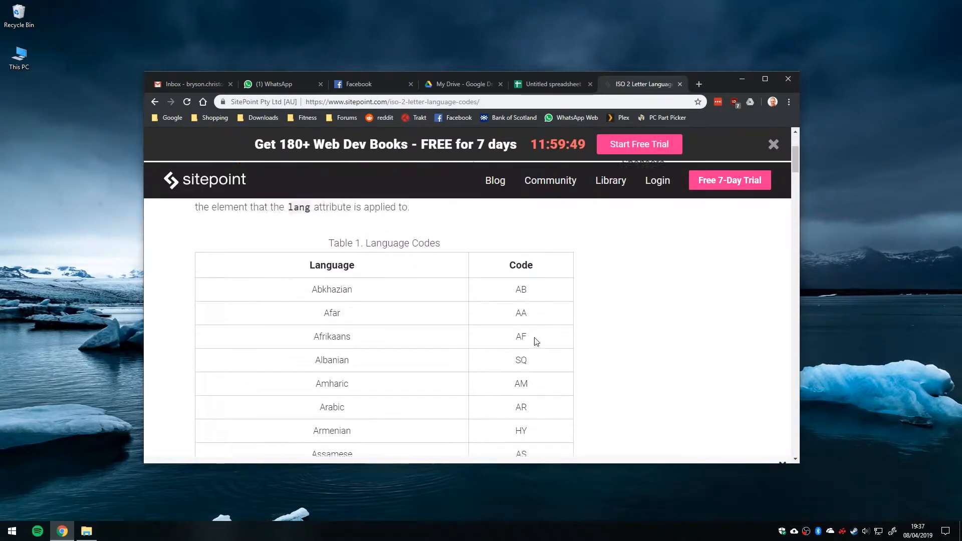
scroll(536, 340, "up", 2)
left_click(551, 84)
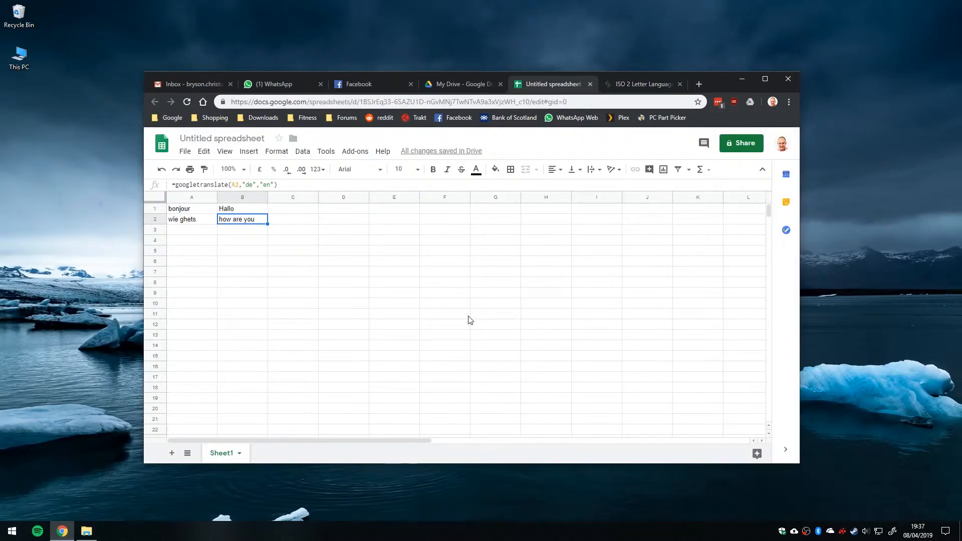